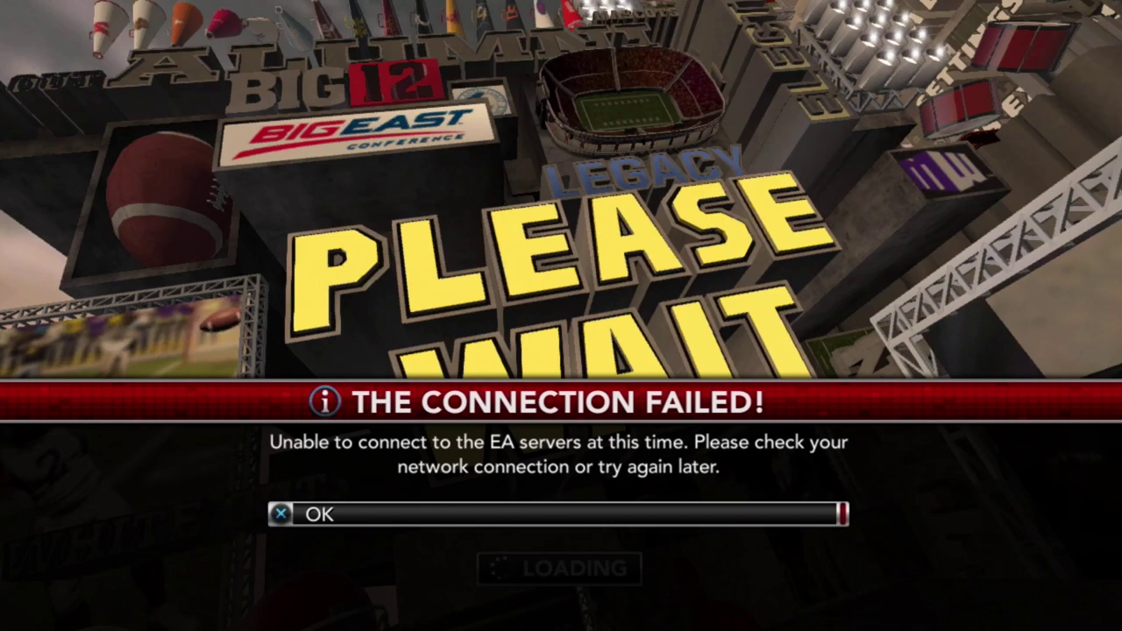
Dismiss the connection failure message and go to the Settings category of the main menu
key(Return)
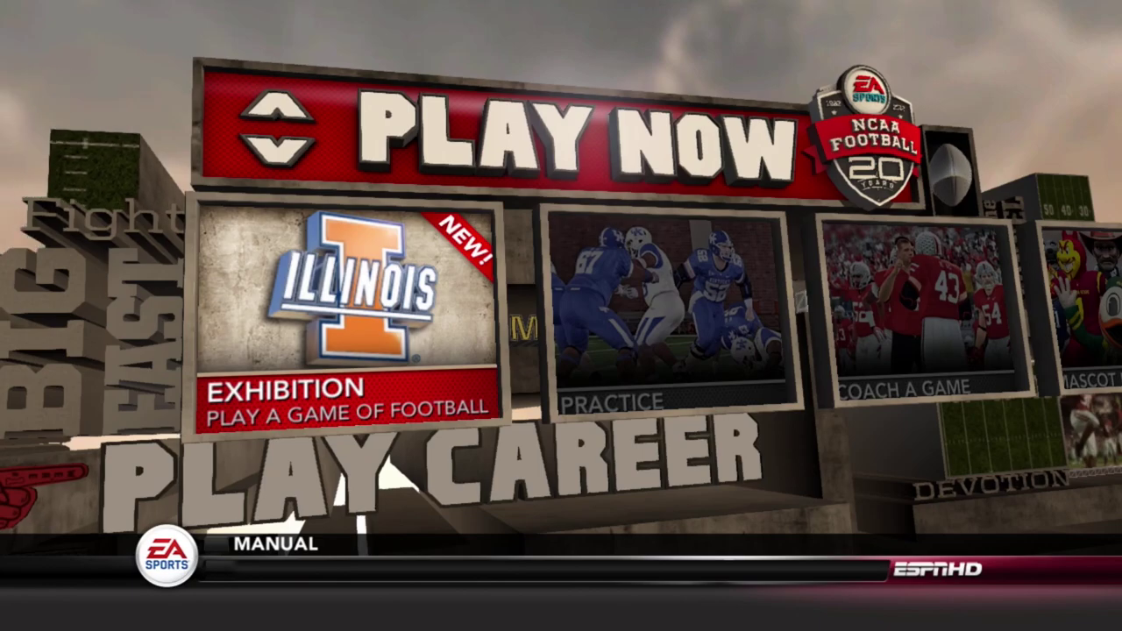
key(Down)
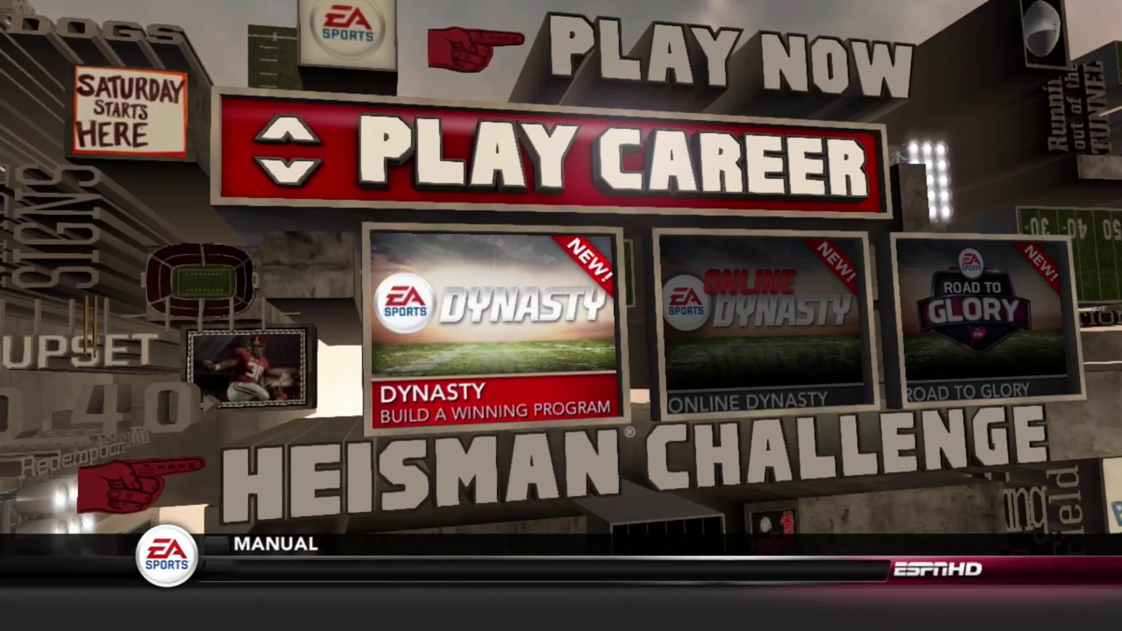
key(Down)
key(Down)
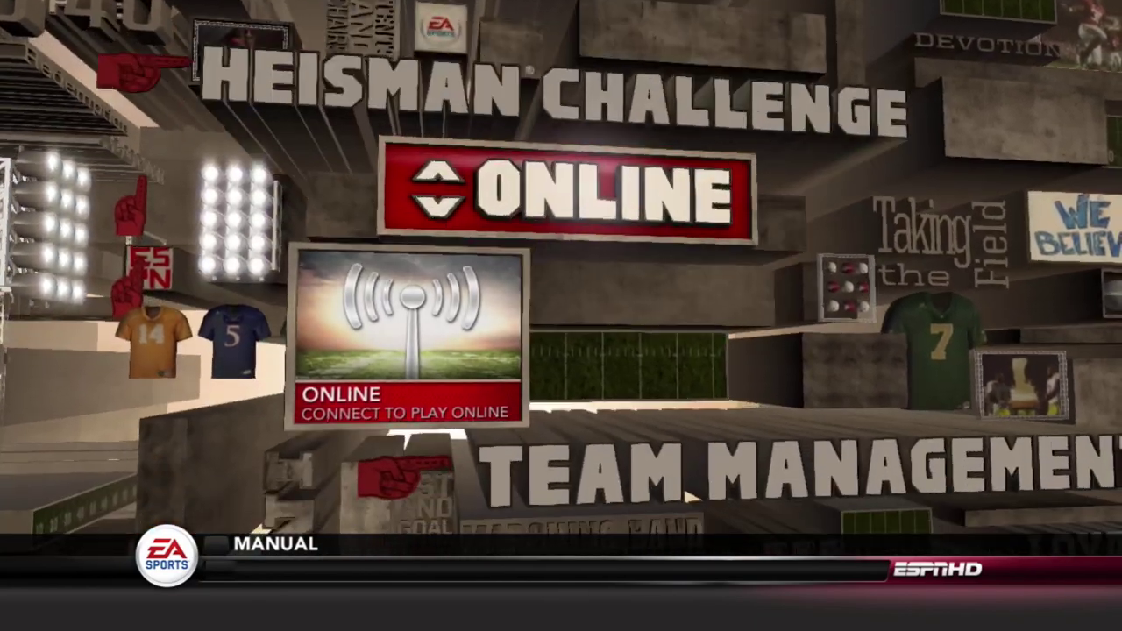
key(Down)
key(Down)
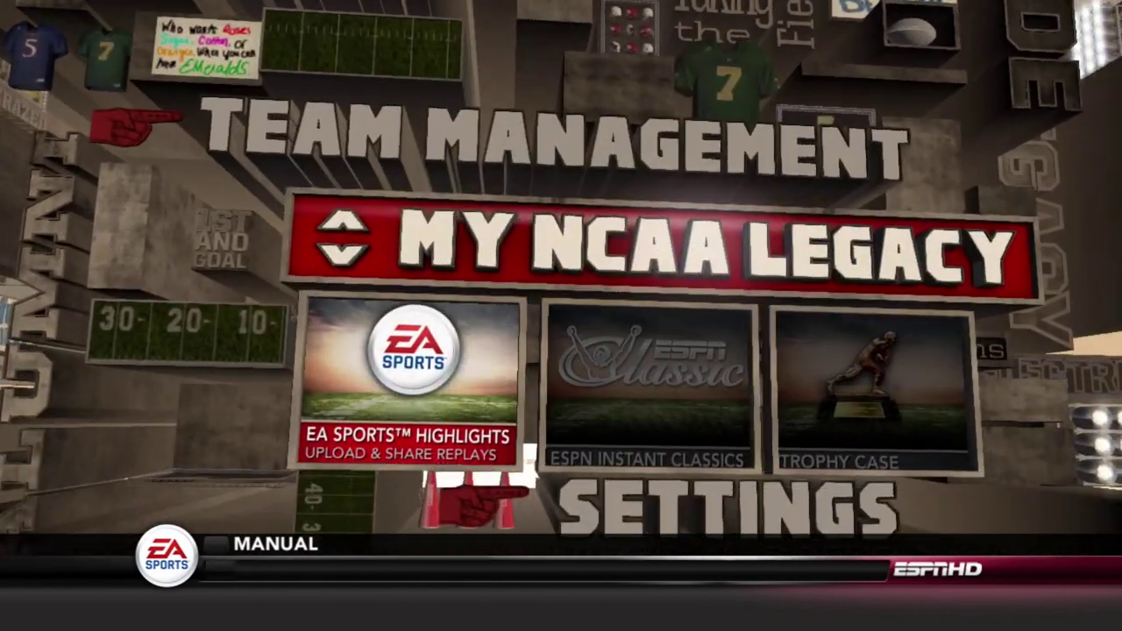
key(Up)
key(Down)
key(Down)
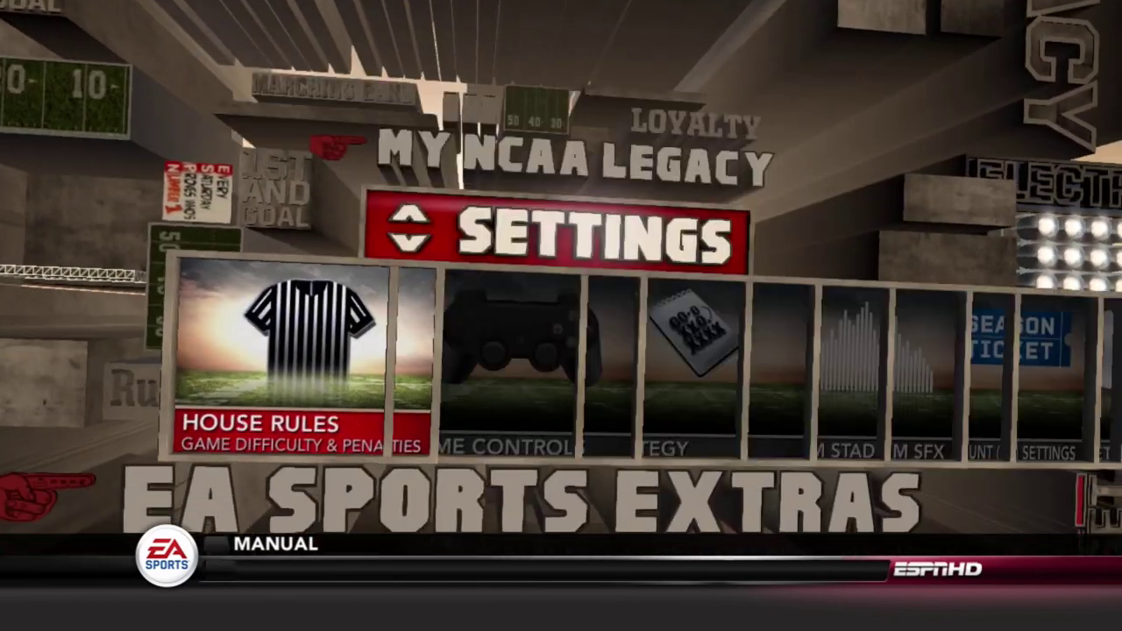
Open File Management from the settings tiles
key(Right)
key(Right)
key(Right)
key(Right)
key(Right)
key(Right)
key(Right)
key(Right)
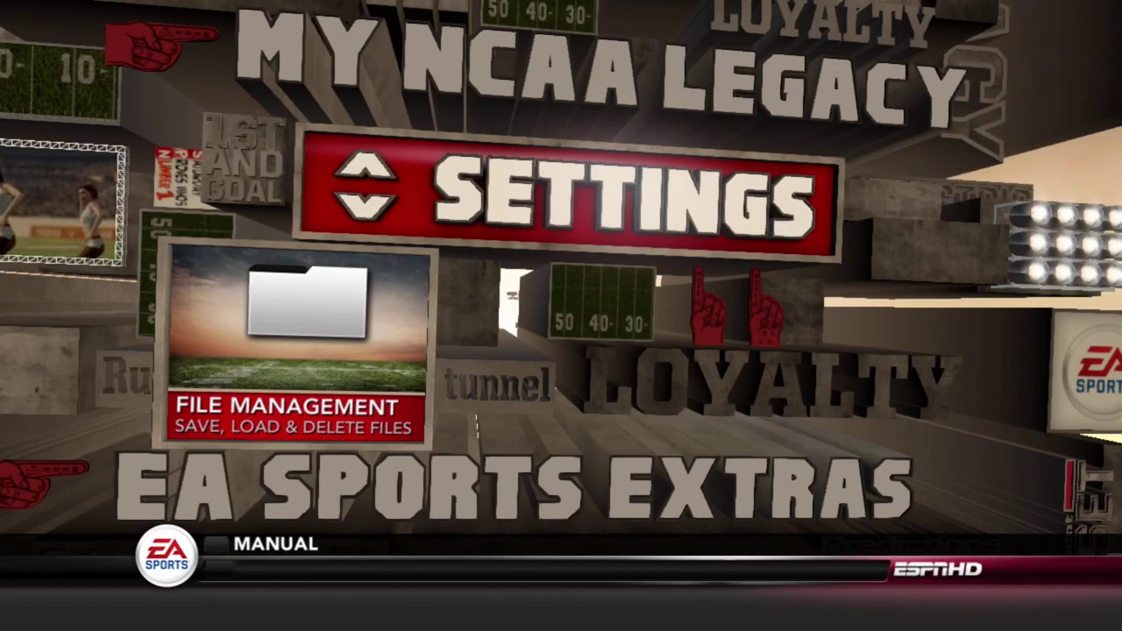
key(Return)
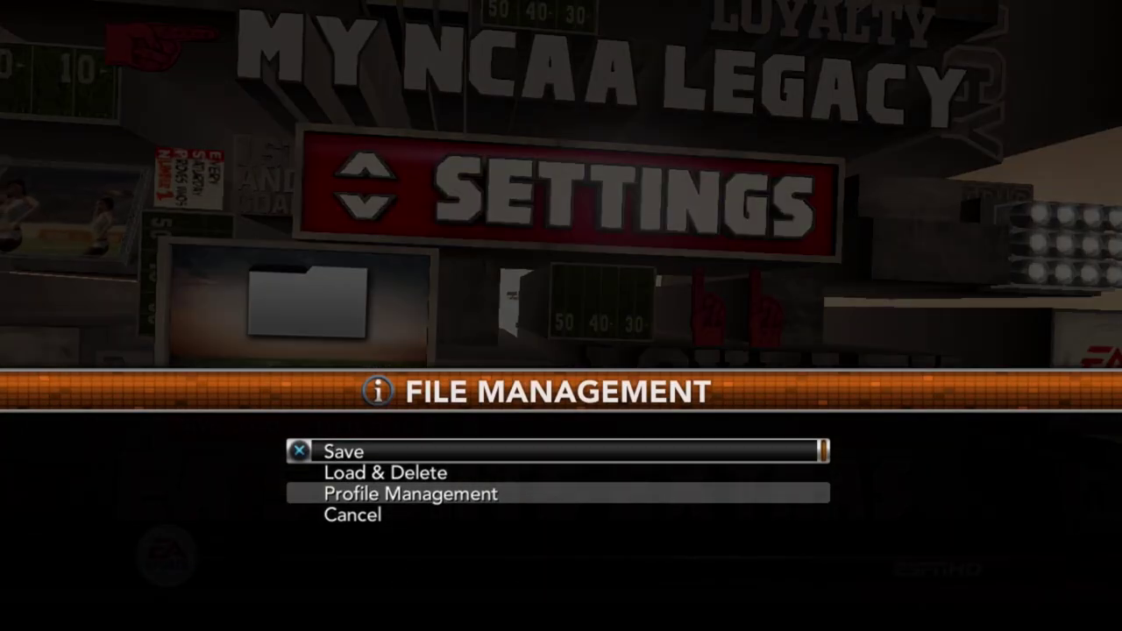
Review the roster files available for loading or deleting, and leave the list
key(Down)
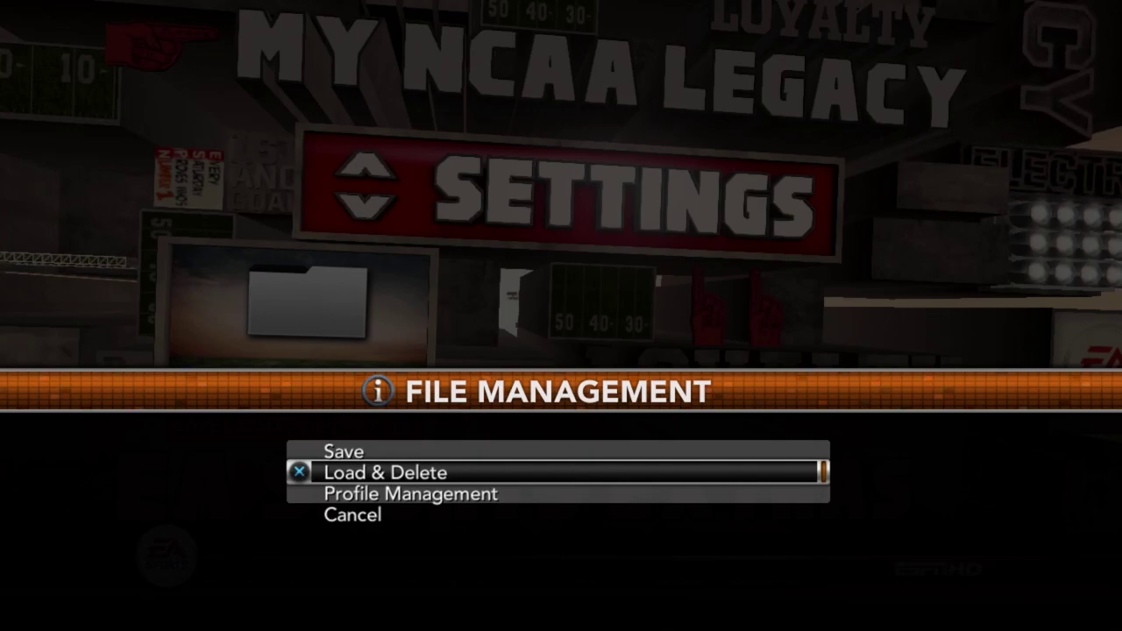
key(Return)
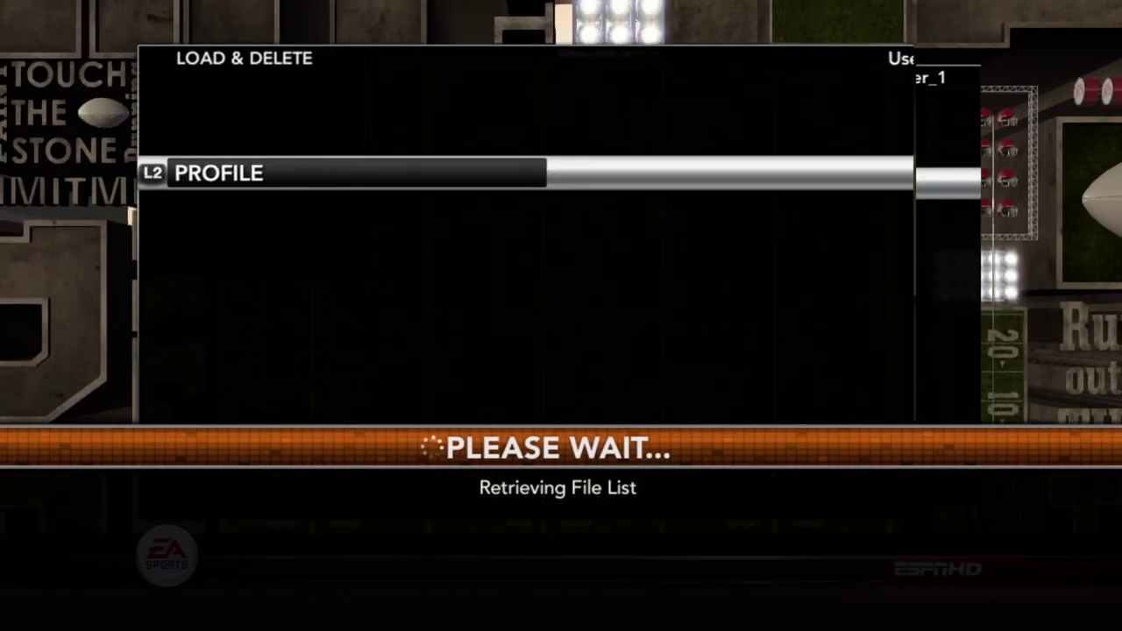
key(Return)
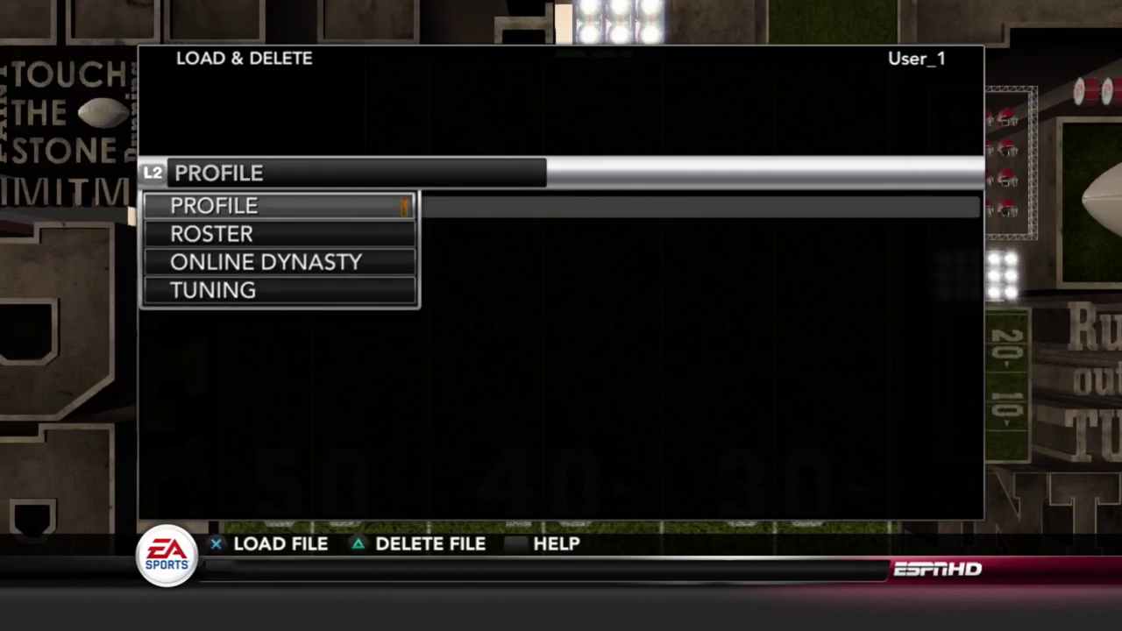
key(Down)
key(Return)
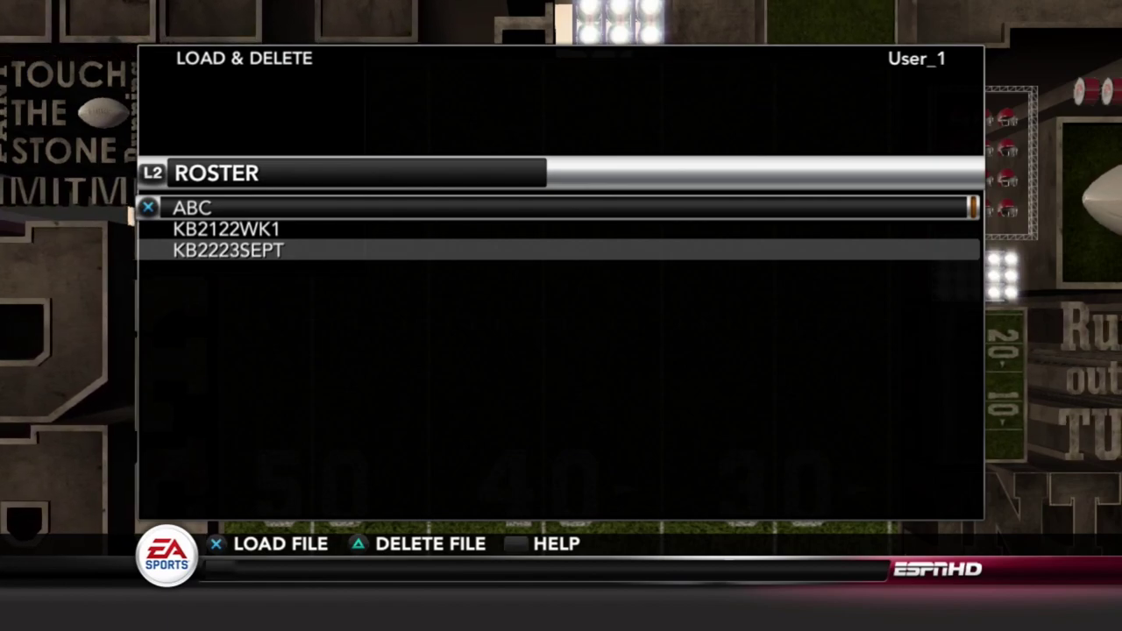
key(Escape)
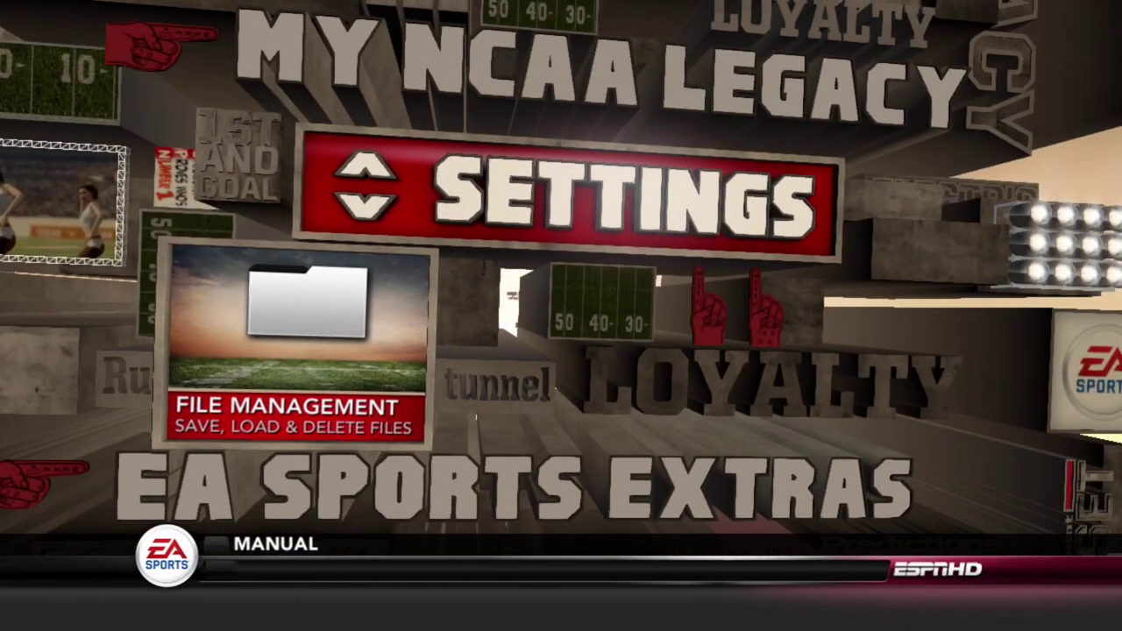
Start saving the current roster as a new roster file
key(Return)
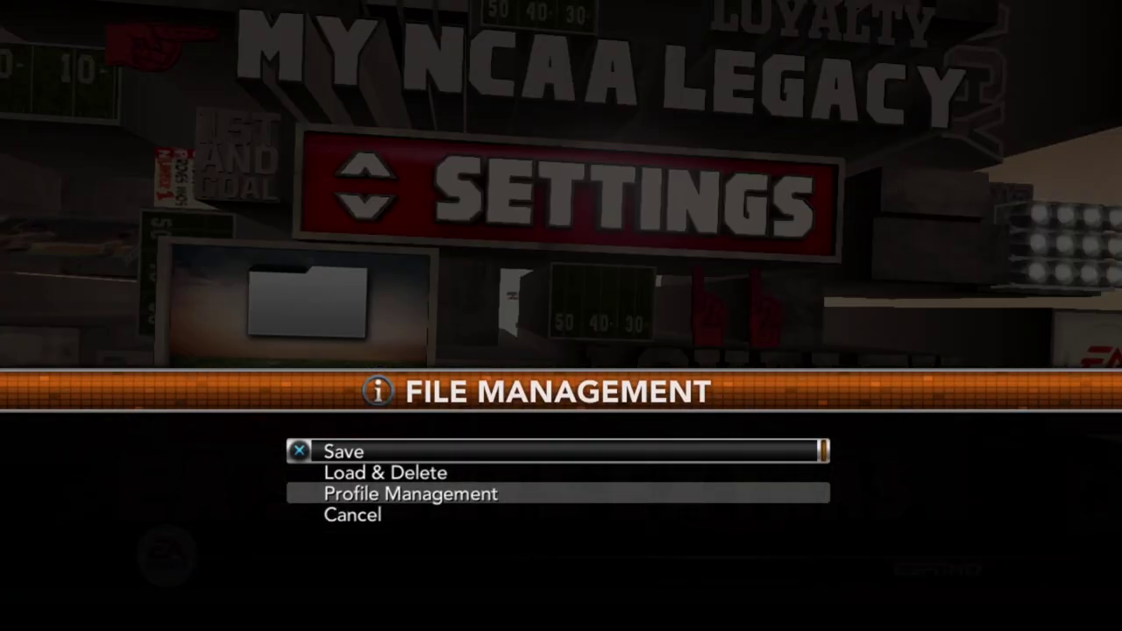
key(Return)
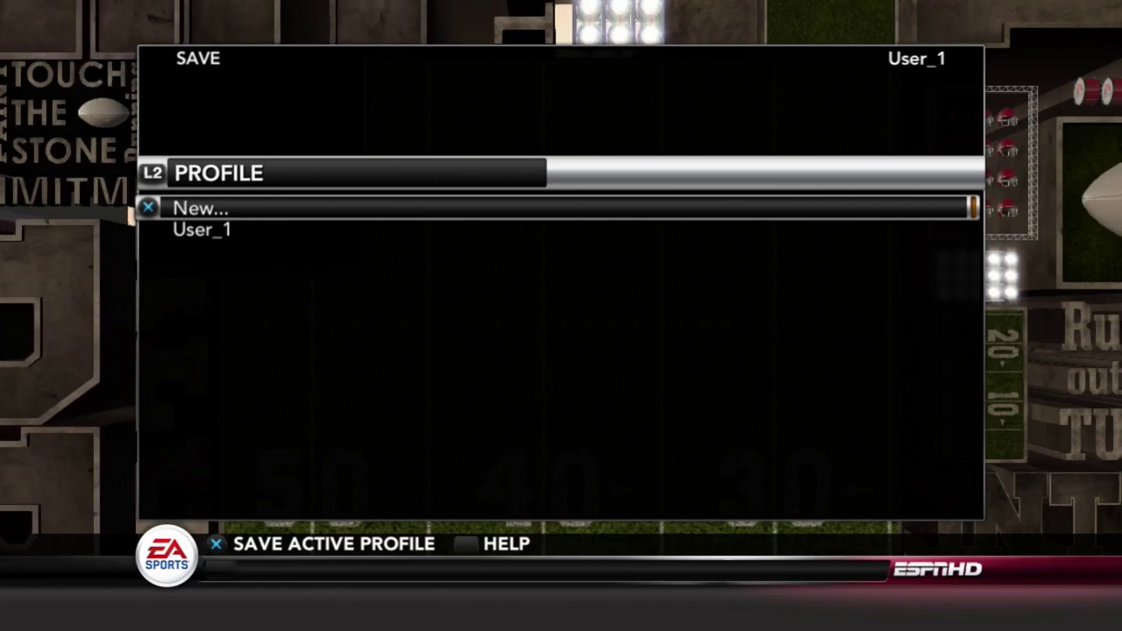
key(Return)
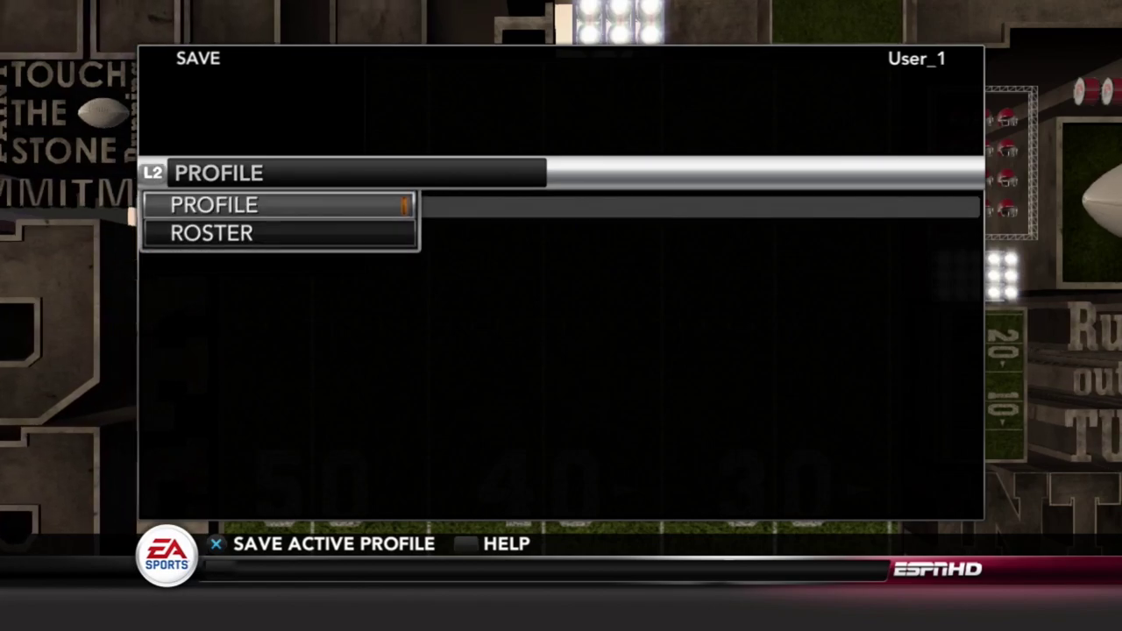
key(Down)
key(Return)
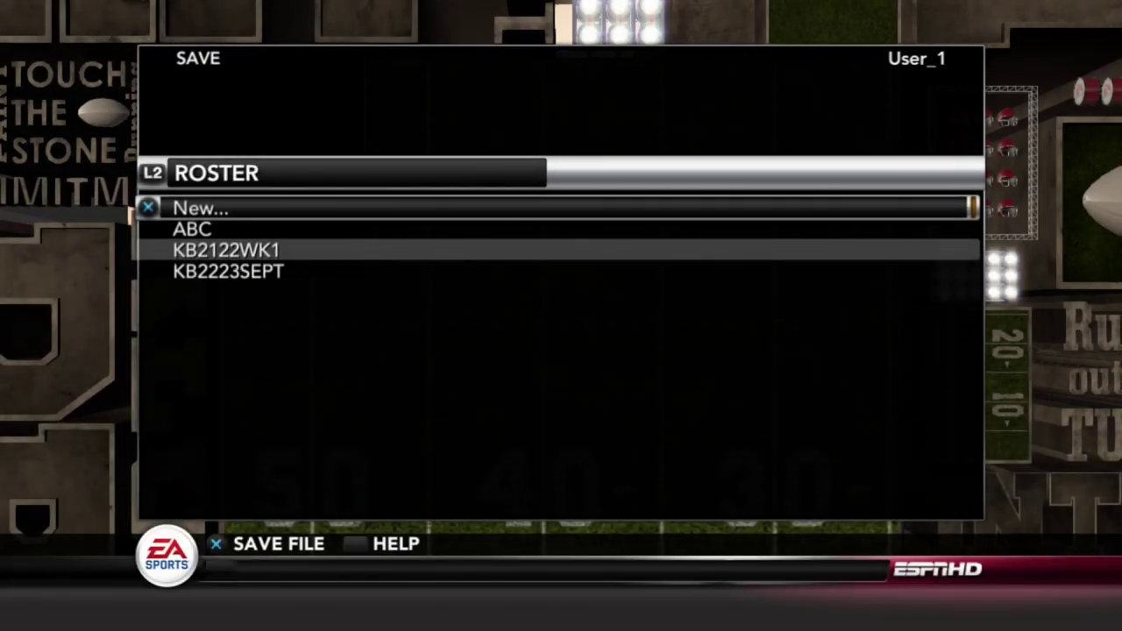
key(Return)
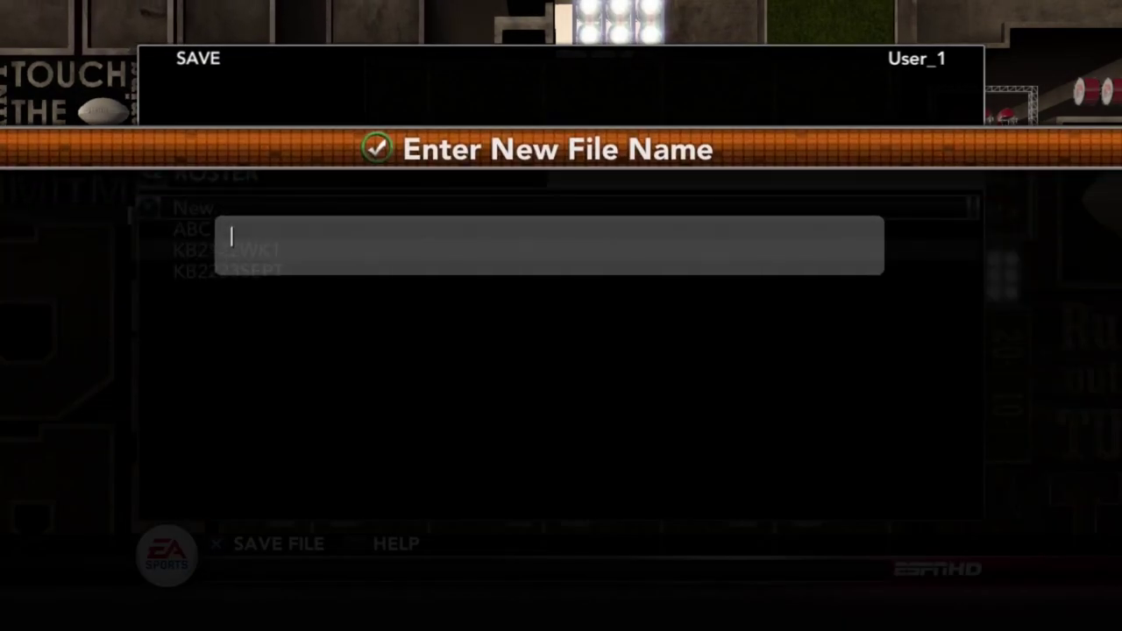
Begin the new roster file name with the letters KB
key(Down)
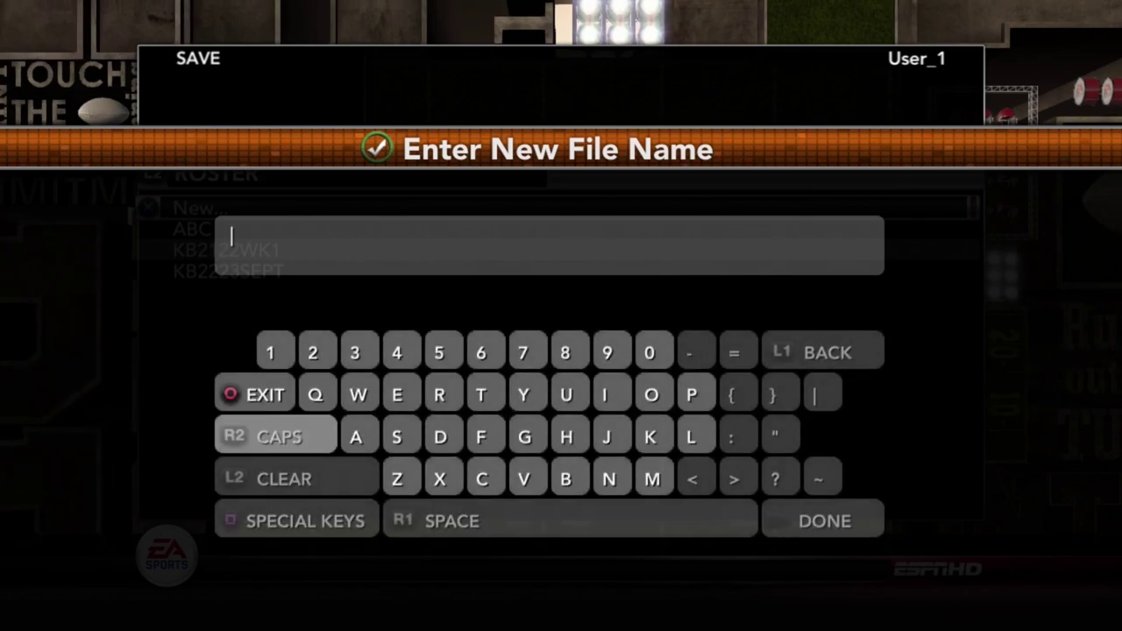
key(Right)
key(Right)
key(Right)
key(Right)
key(Right)
key(Right)
key(Right)
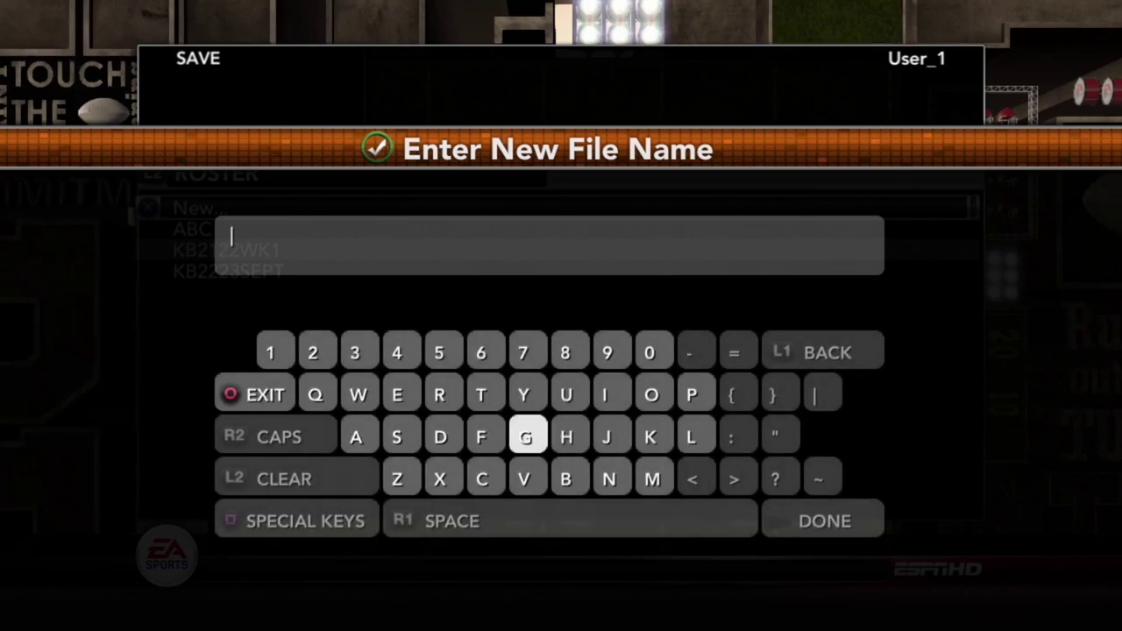
key(Right)
key(Return)
key(Left)
key(Left)
key(Left)
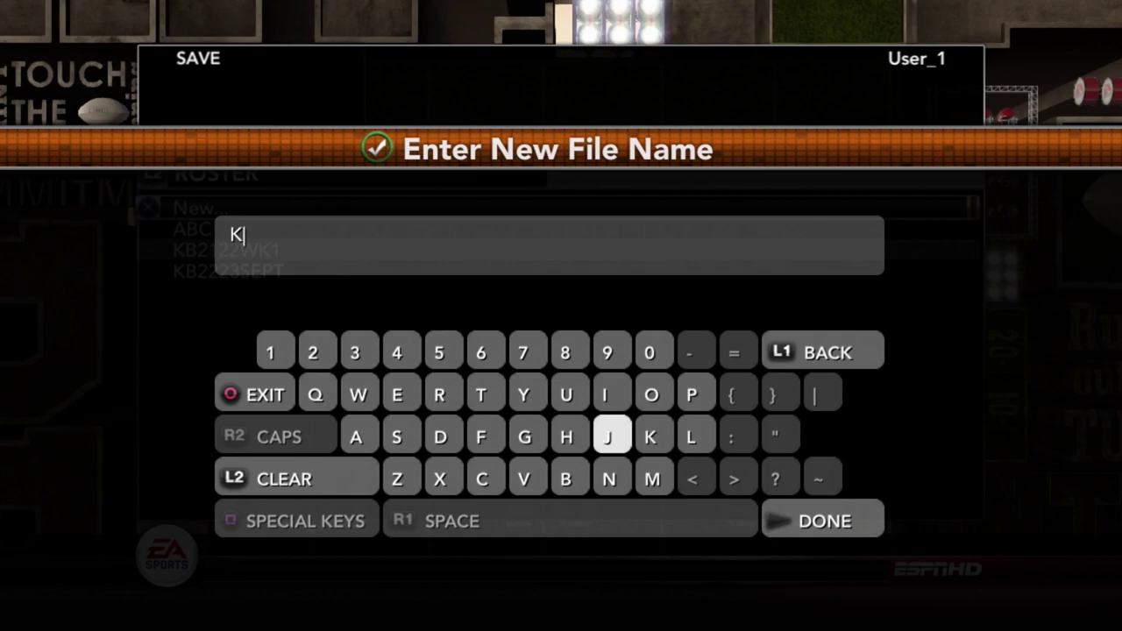
key(Down)
key(Right)
key(Return)
Add the digits 2122 to the roster file name after KB
key(Up)
key(Up)
key(Up)
key(Left)
key(Left)
key(Left)
key(Left)
key(Left)
key(Left)
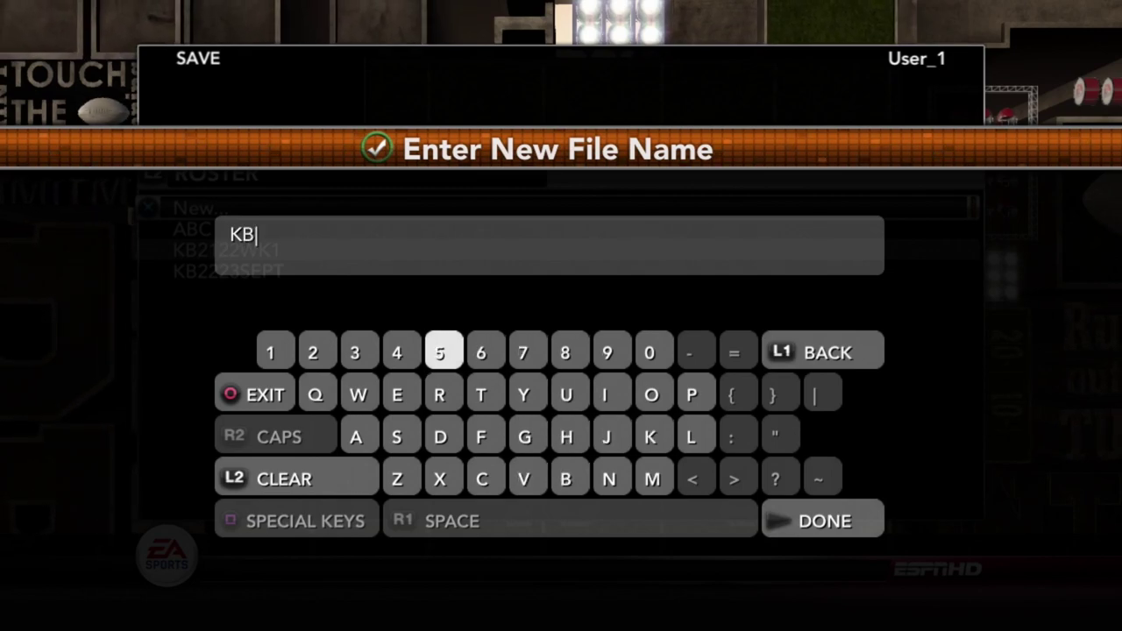
key(Left)
key(Return)
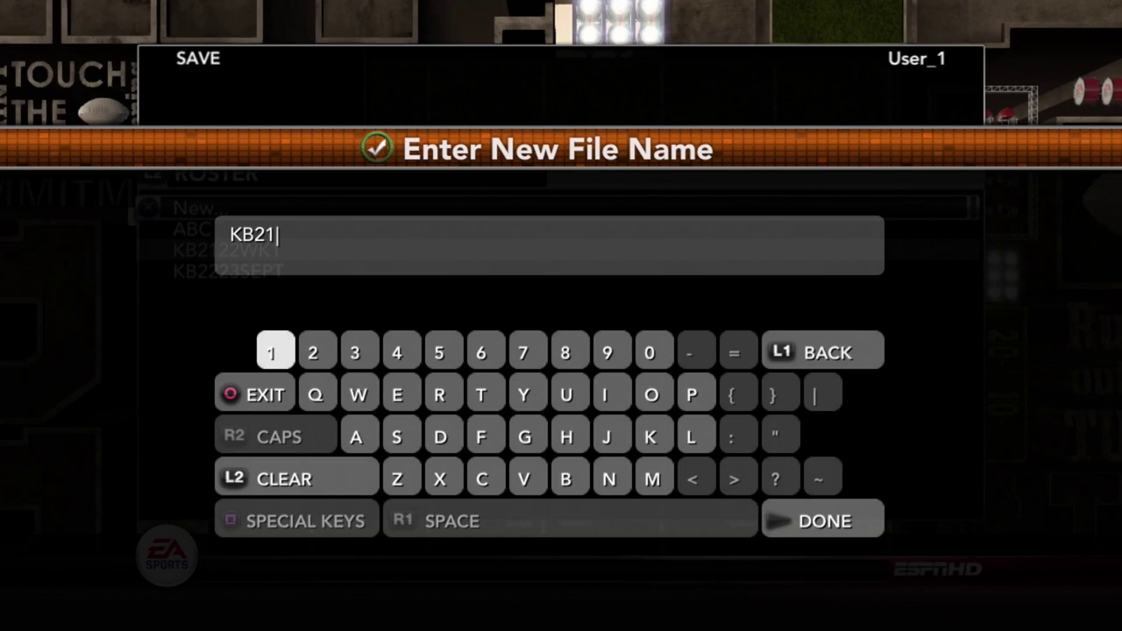
key(Right)
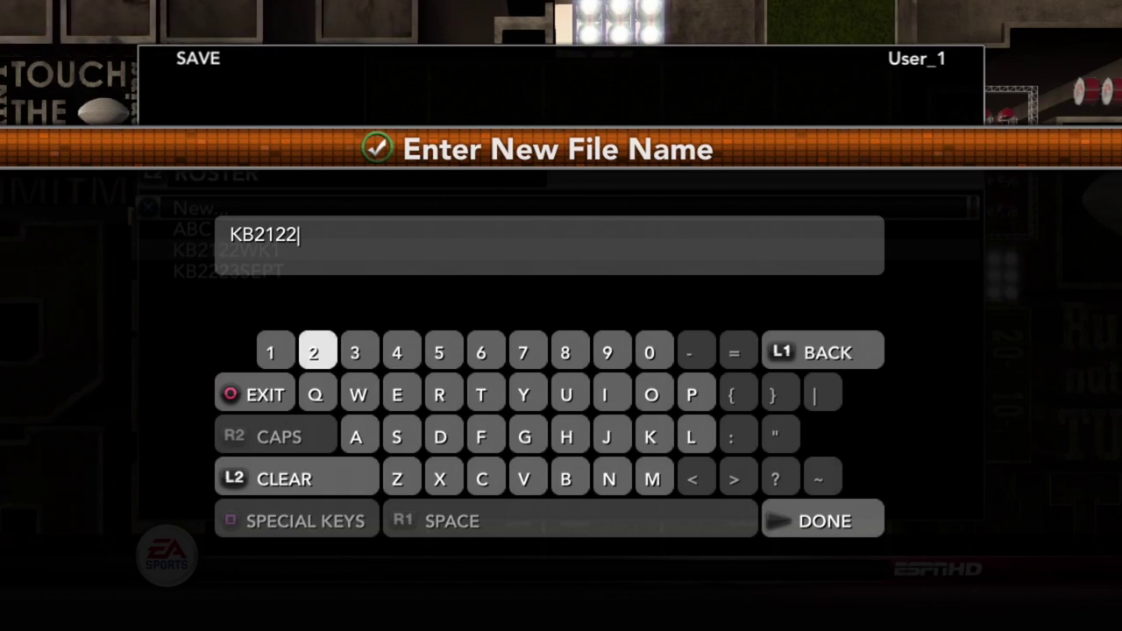
Add WK1 to the end of the name so that it reads KB2122WK1
key(Down)
key(Right)
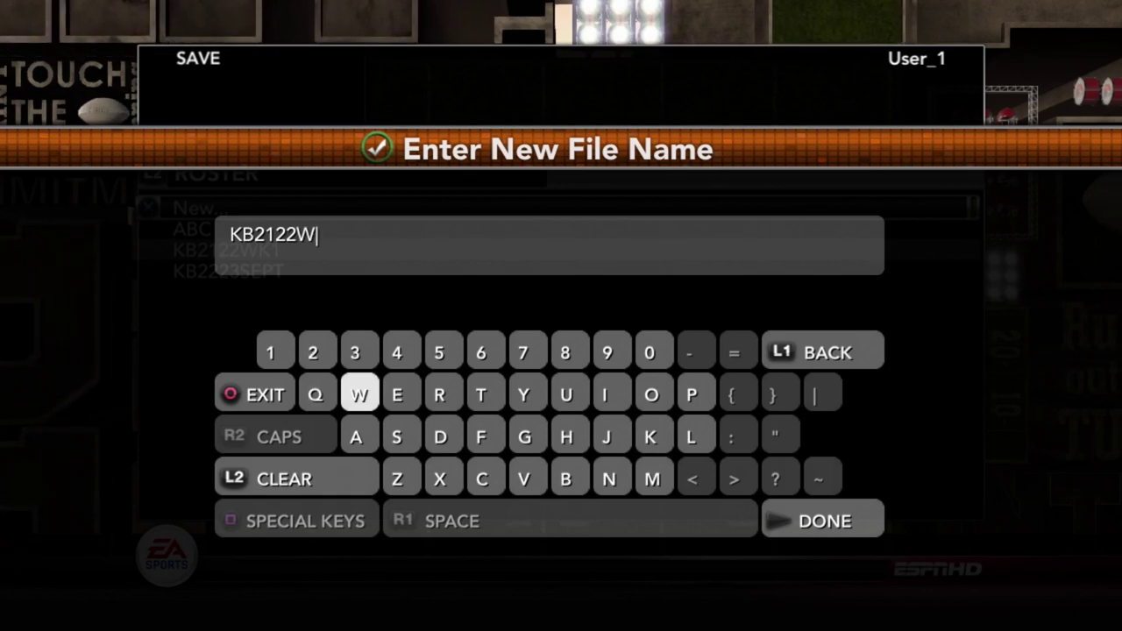
key(Down)
key(Right)
key(Right)
key(Right)
key(Right)
key(Right)
key(Right)
key(Right)
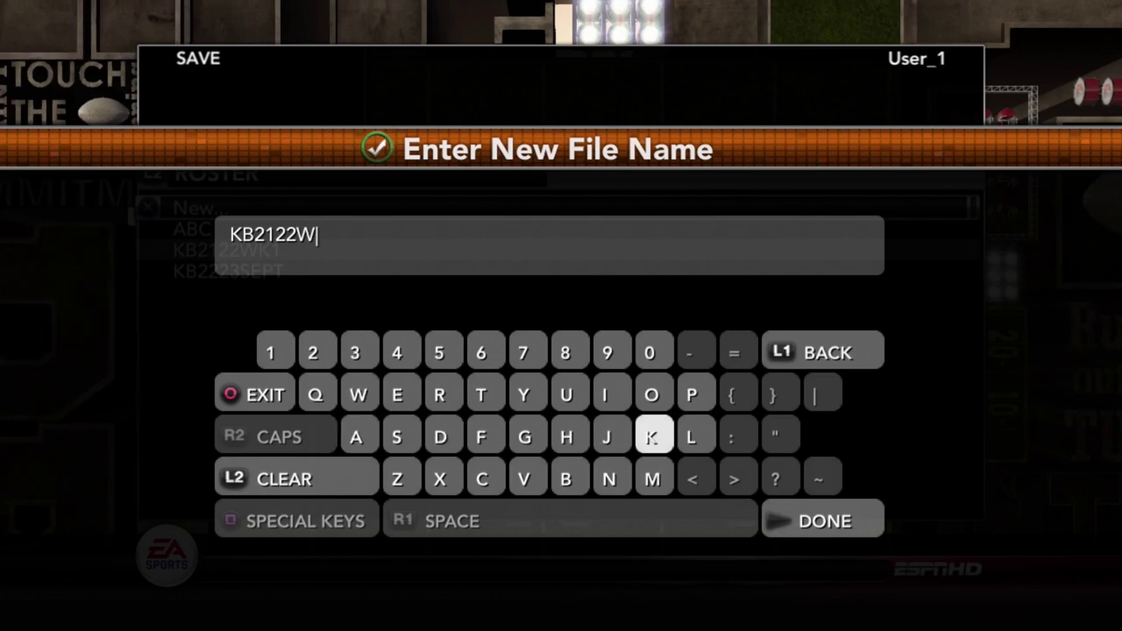
key(Up)
key(Up)
key(Left)
key(Left)
key(Left)
key(Left)
key(Left)
key(Left)
key(Left)
key(Left)
key(Left)
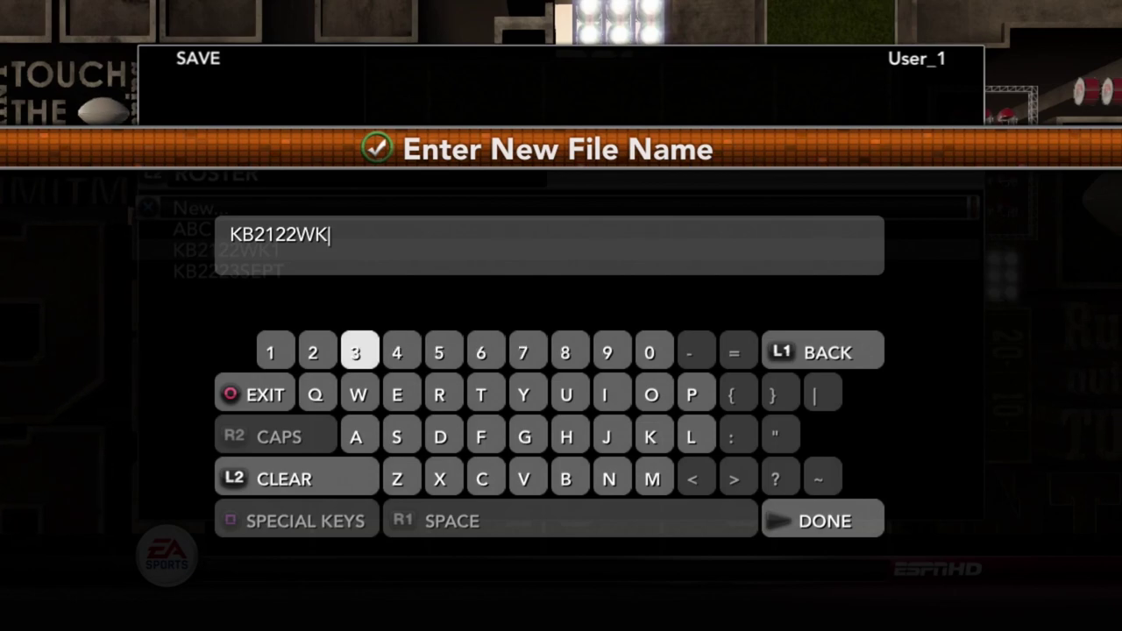
key(Return)
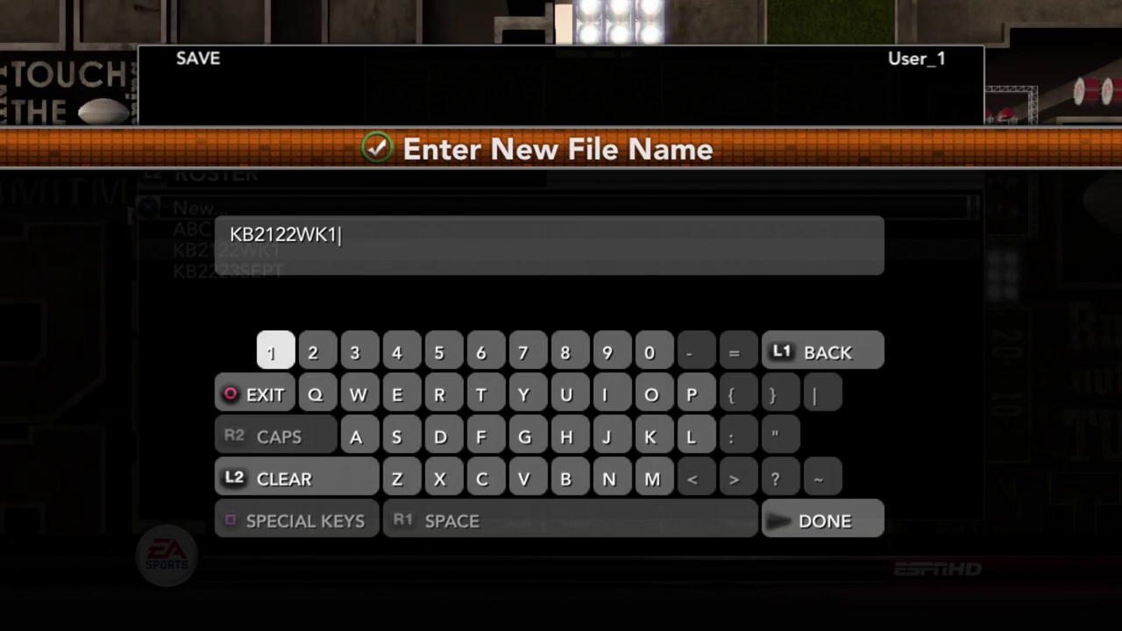
Submit KB2122WK1 as the name for the roster save
click(296, 520)
click(297, 479)
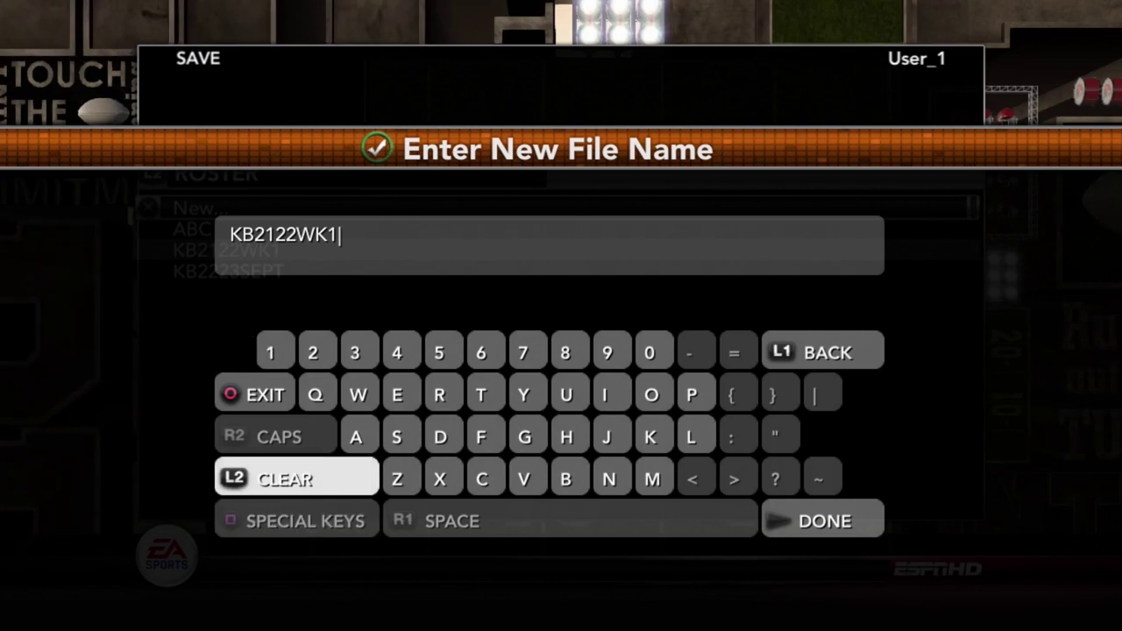
click(296, 521)
click(822, 521)
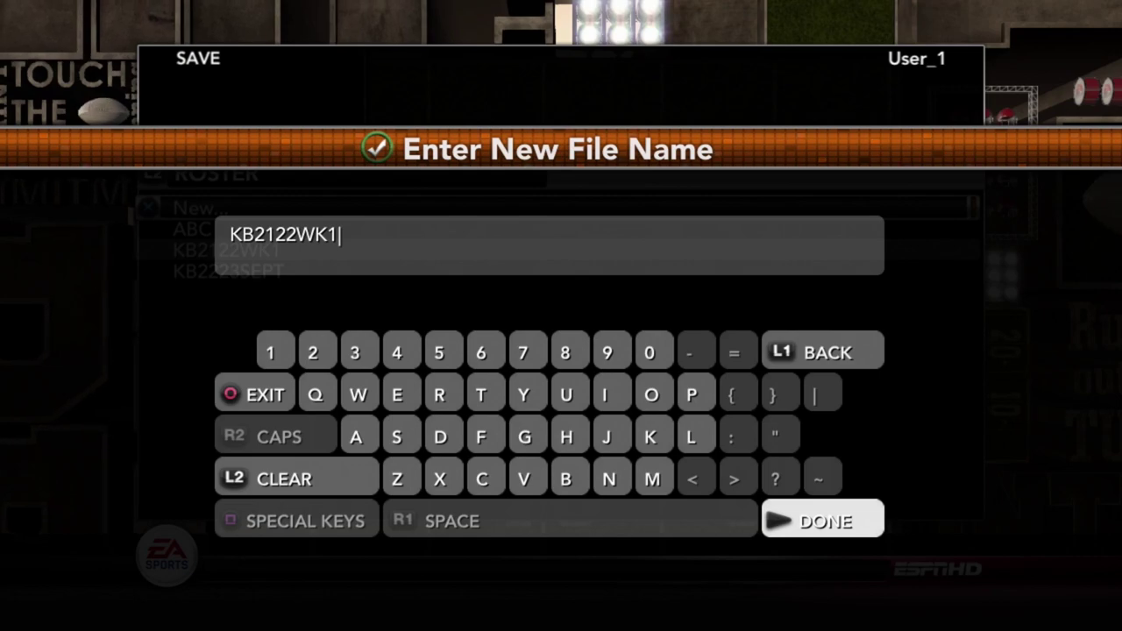
key(Return)
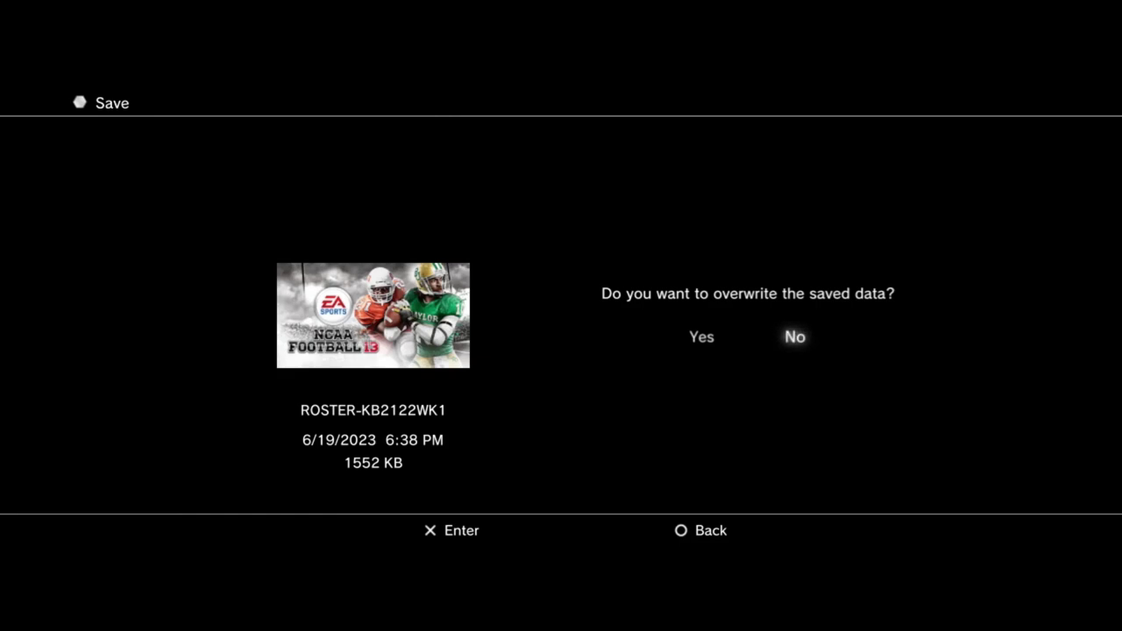
Cancel the save operation instead of overwriting the existing KB2122WK1 roster, and leave the save list
key(Escape)
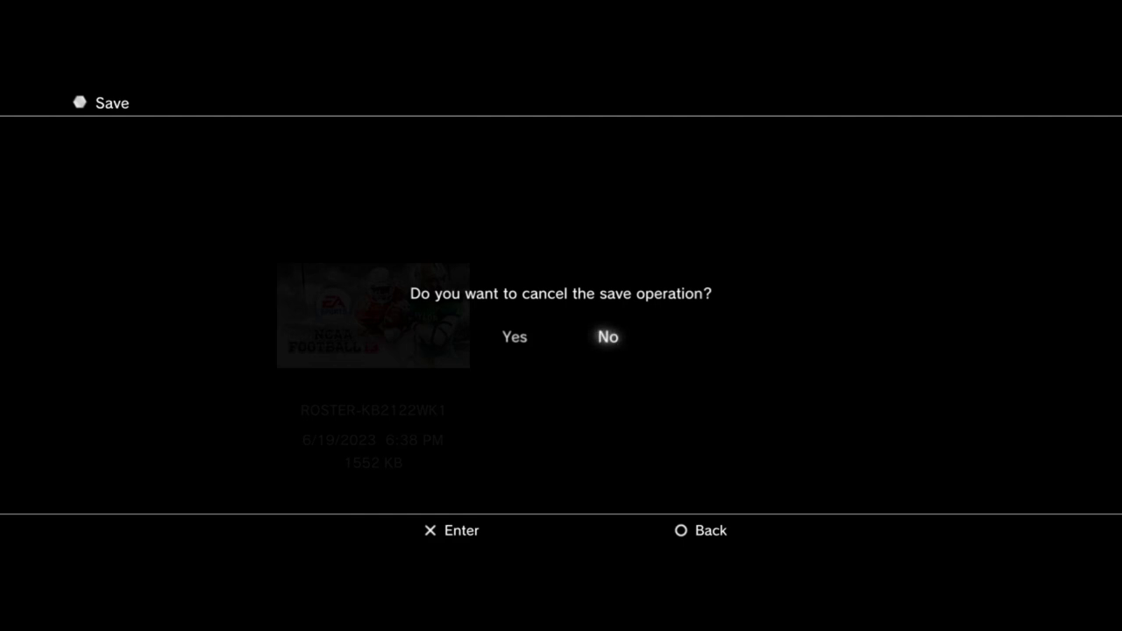
key(Left)
key(Return)
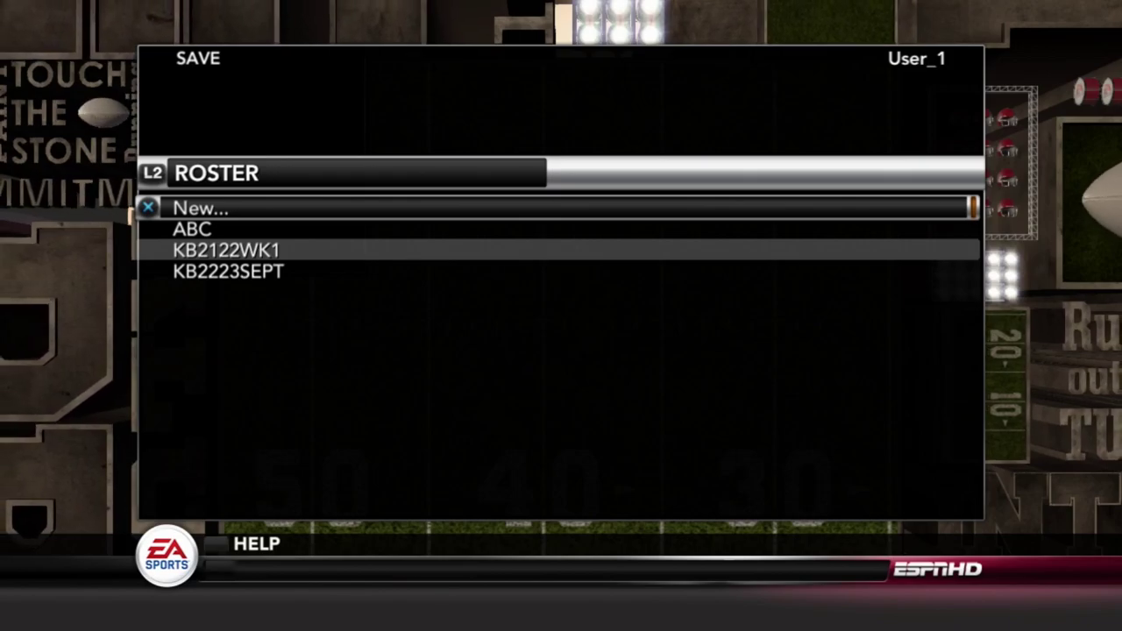
key(Escape)
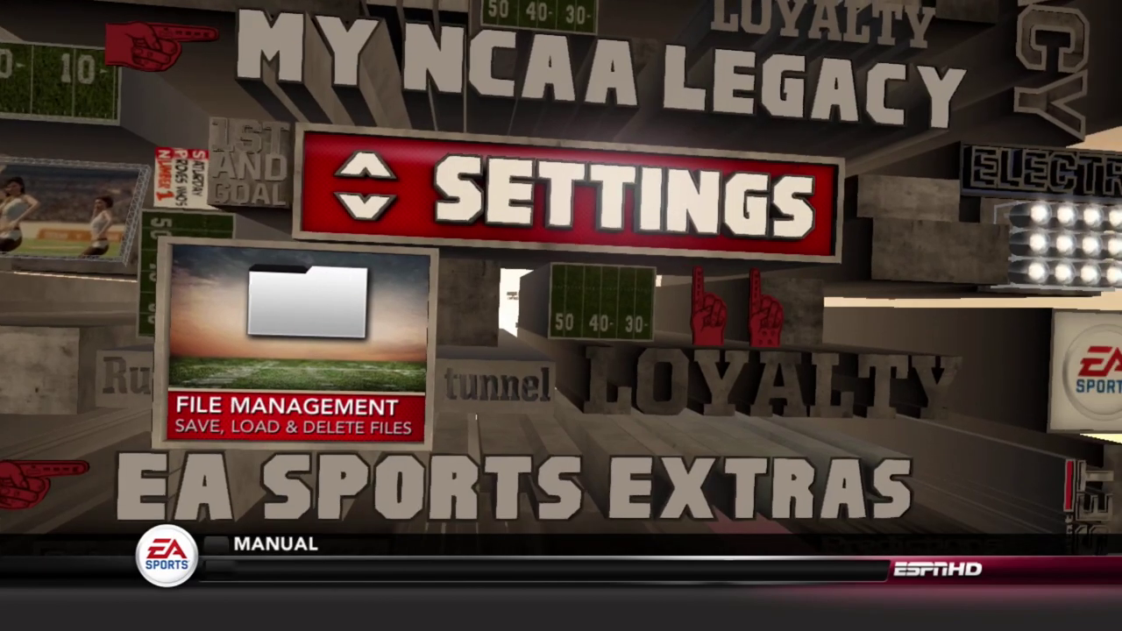
Load the roster file KB2122WK1 through File Management
key(Return)
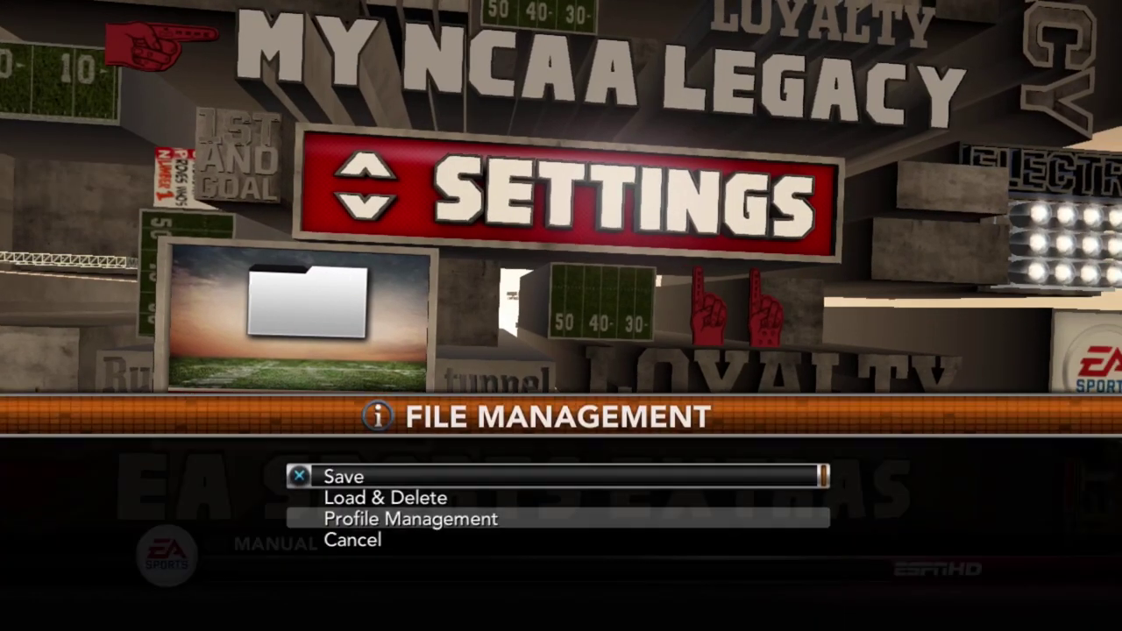
key(Down)
key(Return)
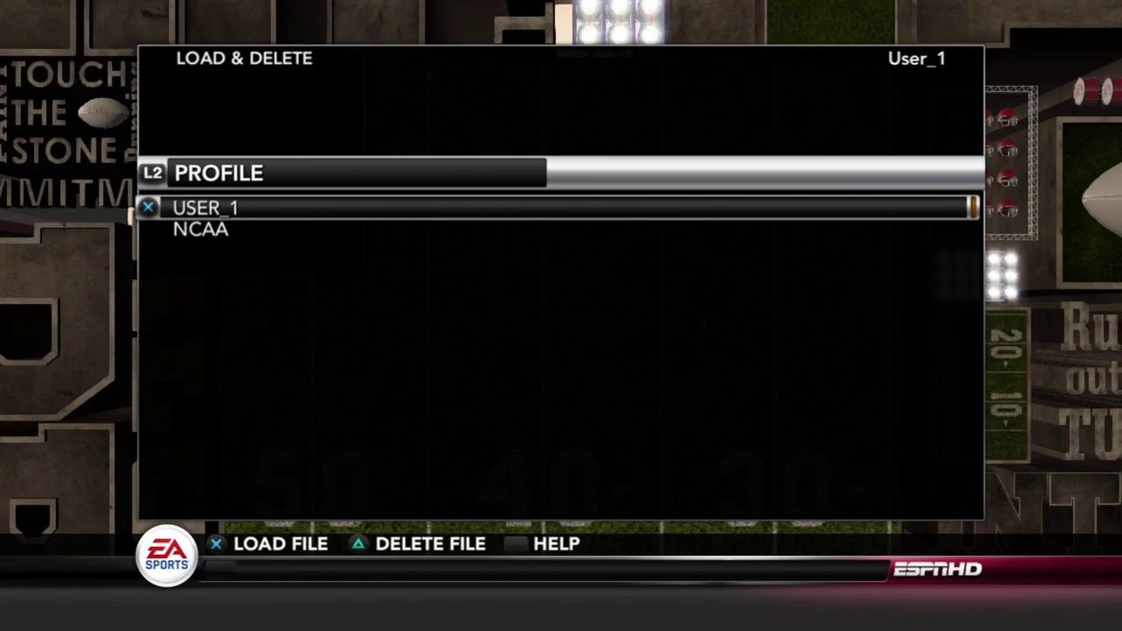
key(Return)
key(Down)
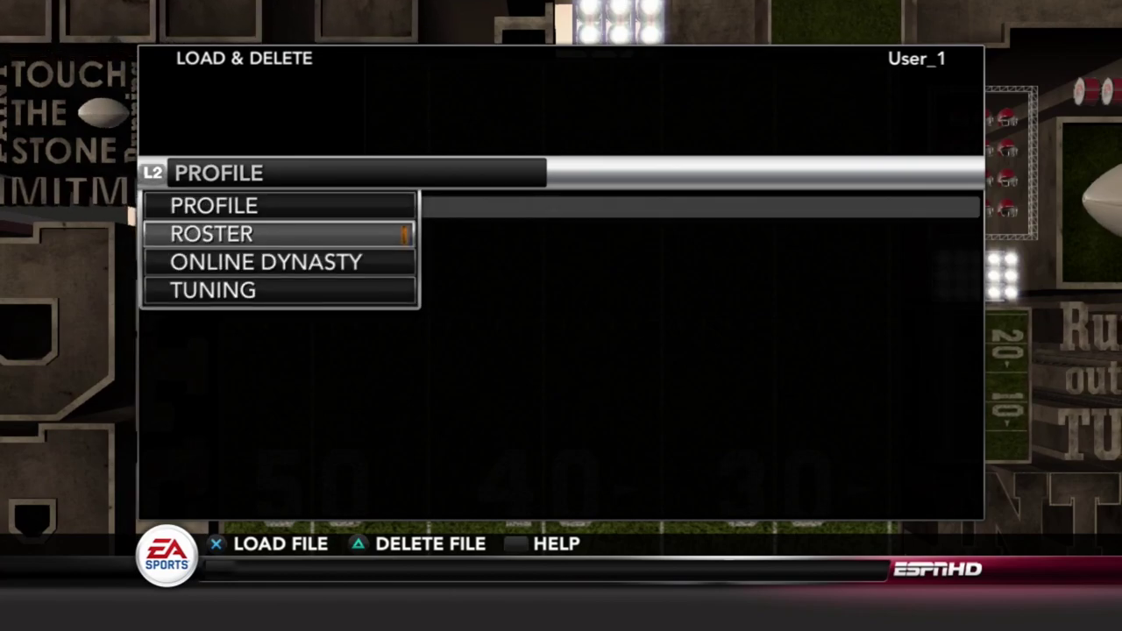
key(Return)
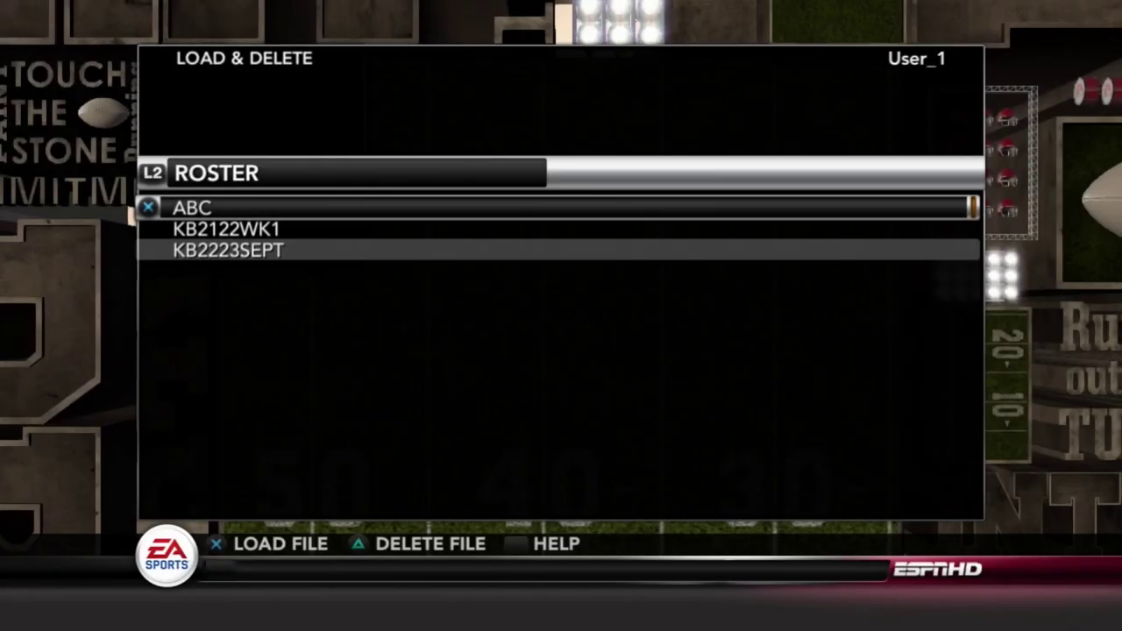
key(Down)
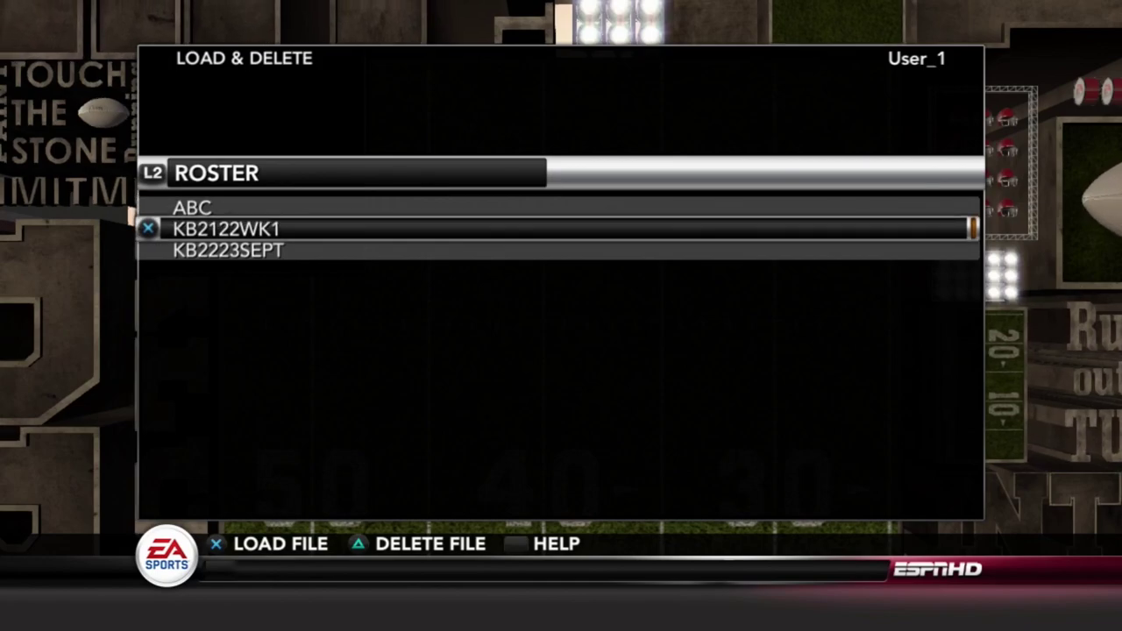
key(Return)
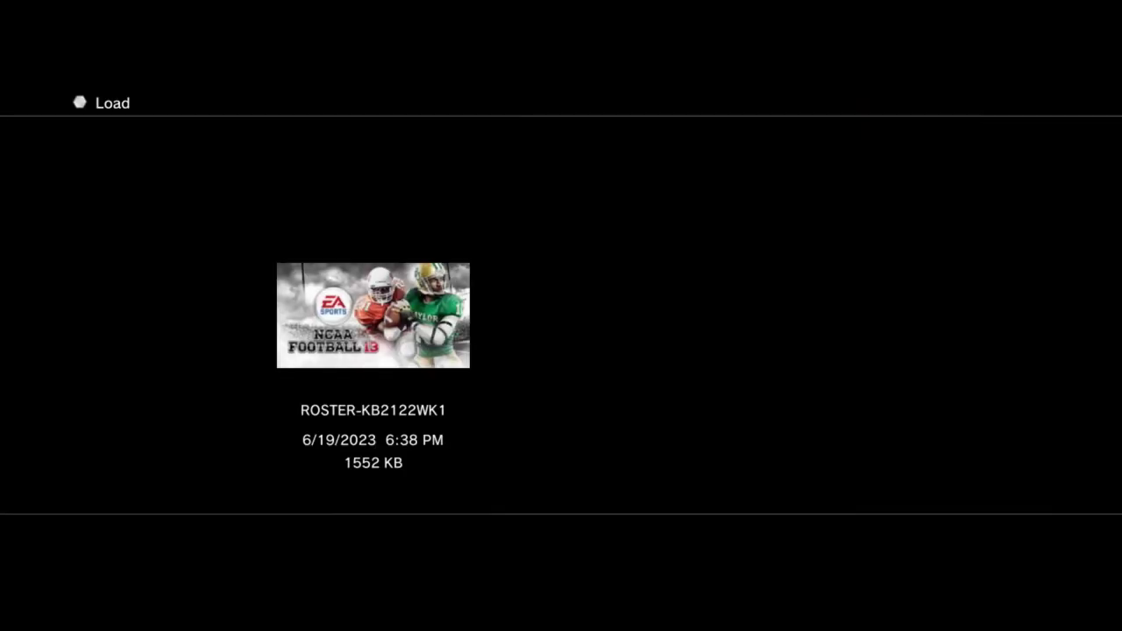